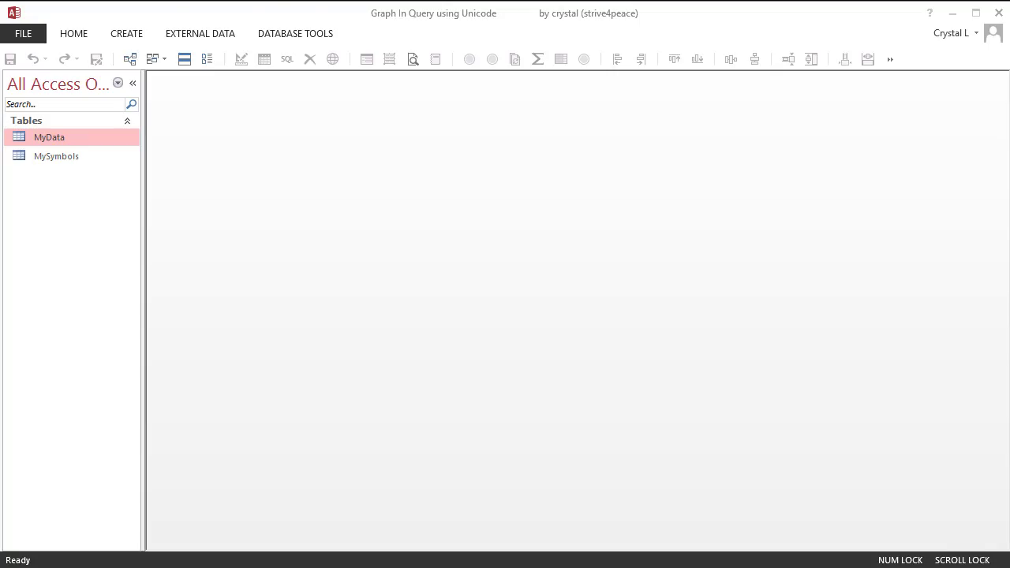
- Create a blank query in Design View and close Show Table without adding any tables
key(Return)
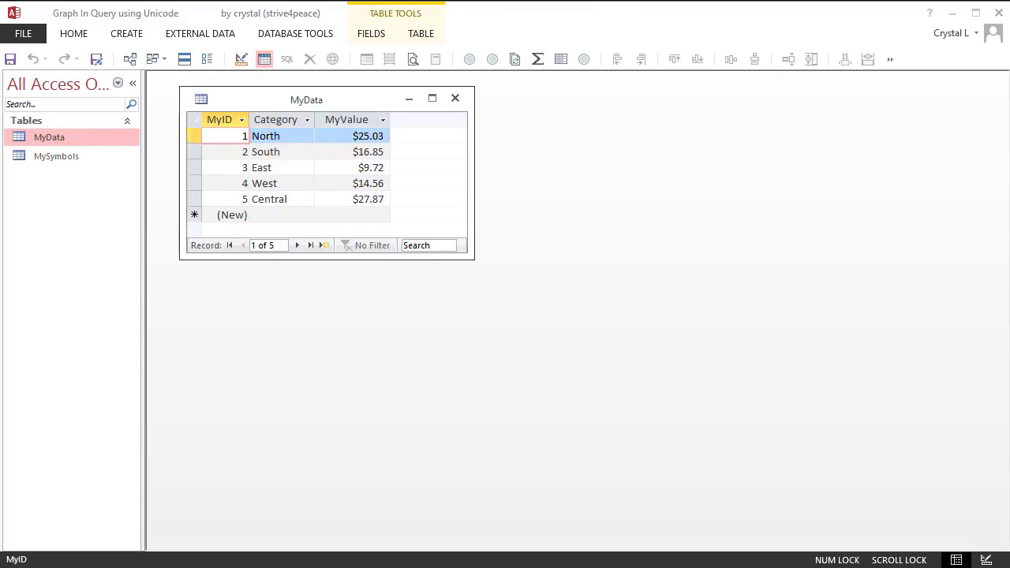
click(134, 36)
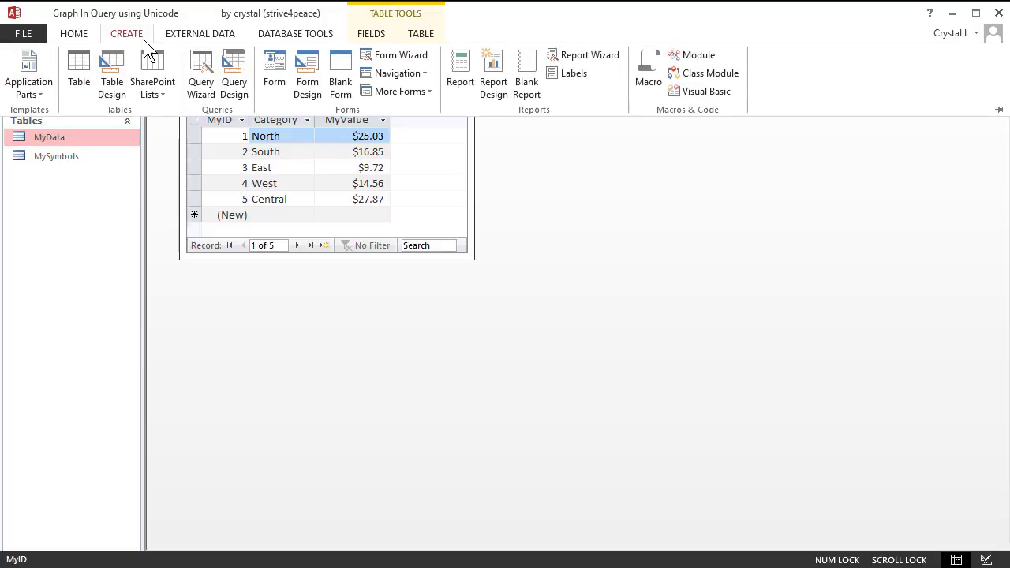
click(234, 82)
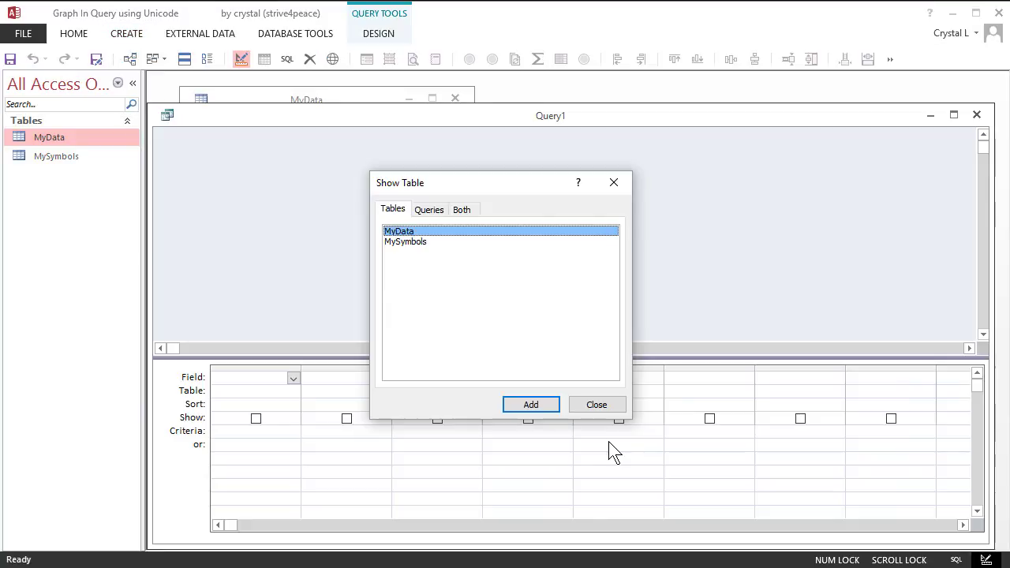
click(613, 408)
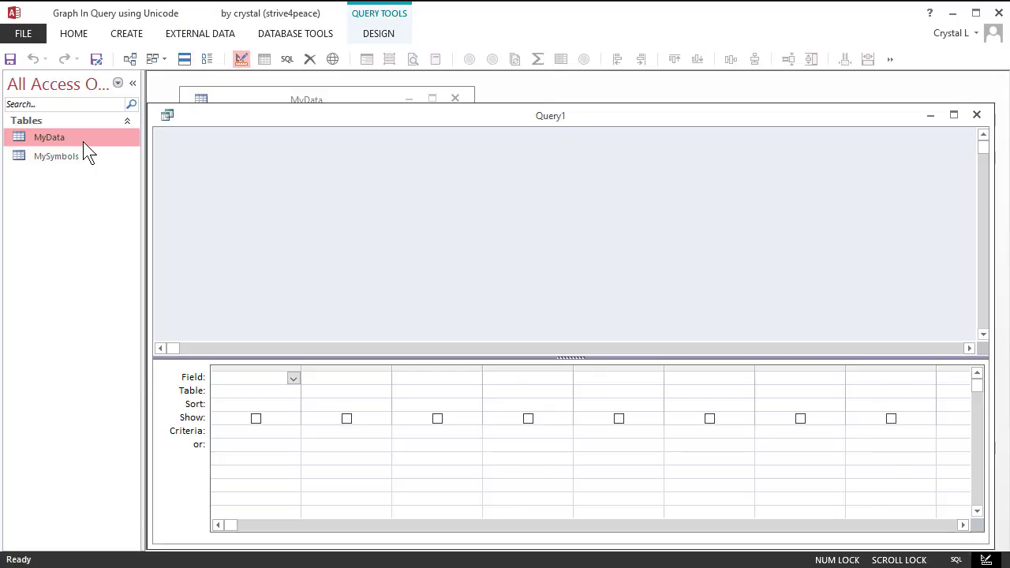
- Drag the MyData table into Query1 and narrow the query window so MyData stays visible
drag(83, 142, 214, 177)
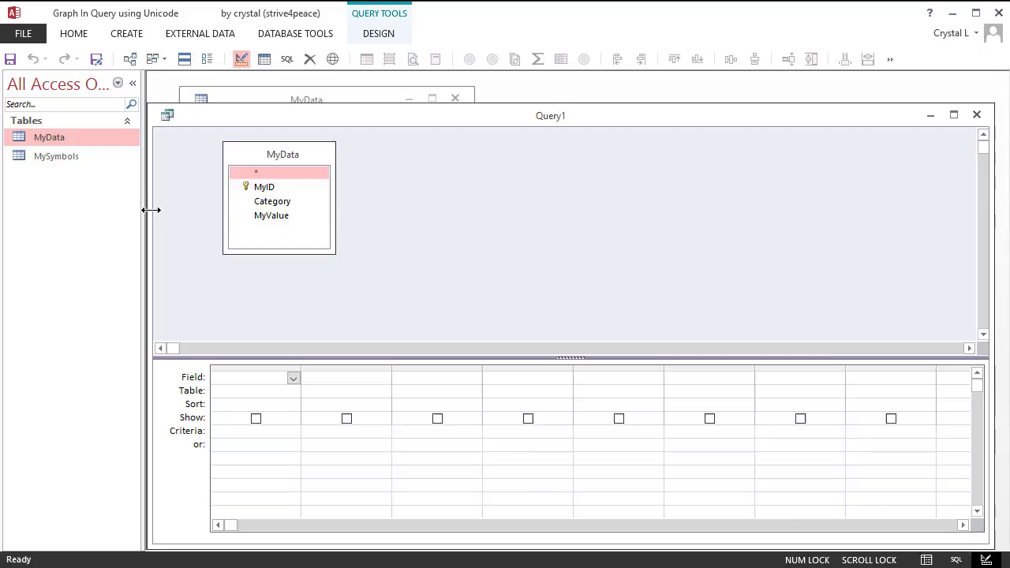
drag(151, 210, 519, 175)
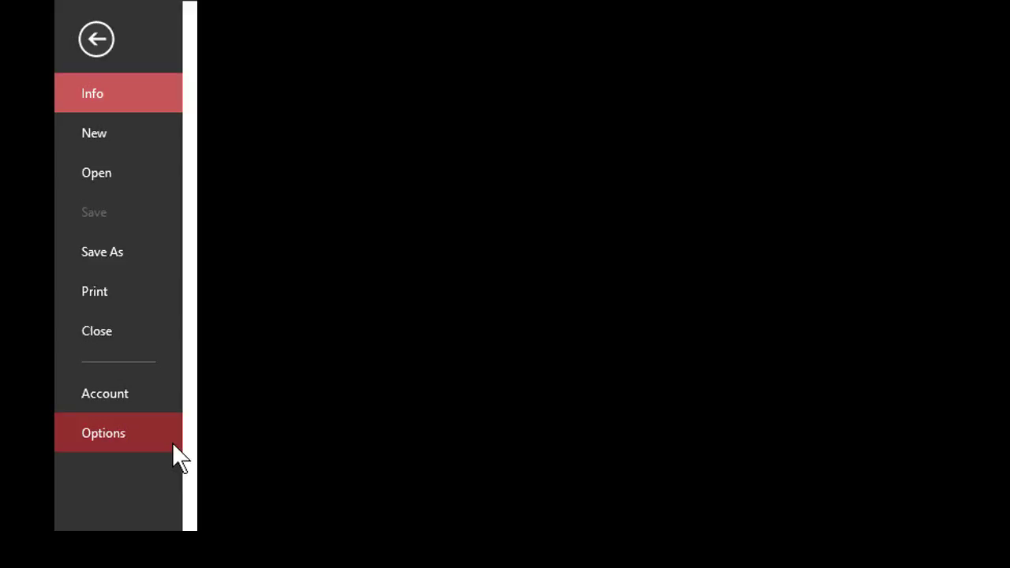
click(174, 442)
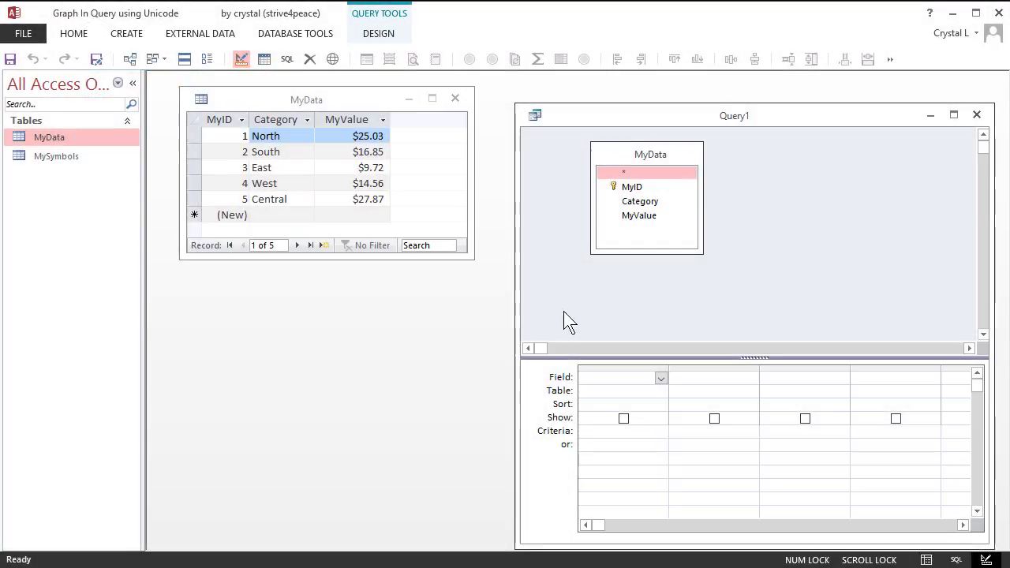
- Move the MyData field list up-left and add its Category and MyValue fields to the grid
drag(641, 153, 585, 144)
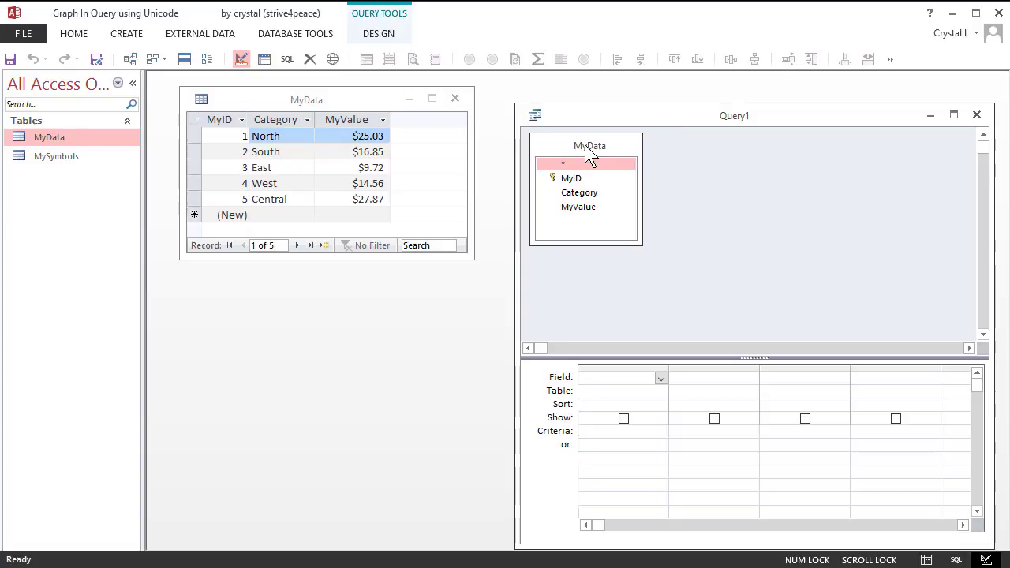
double_click(584, 196)
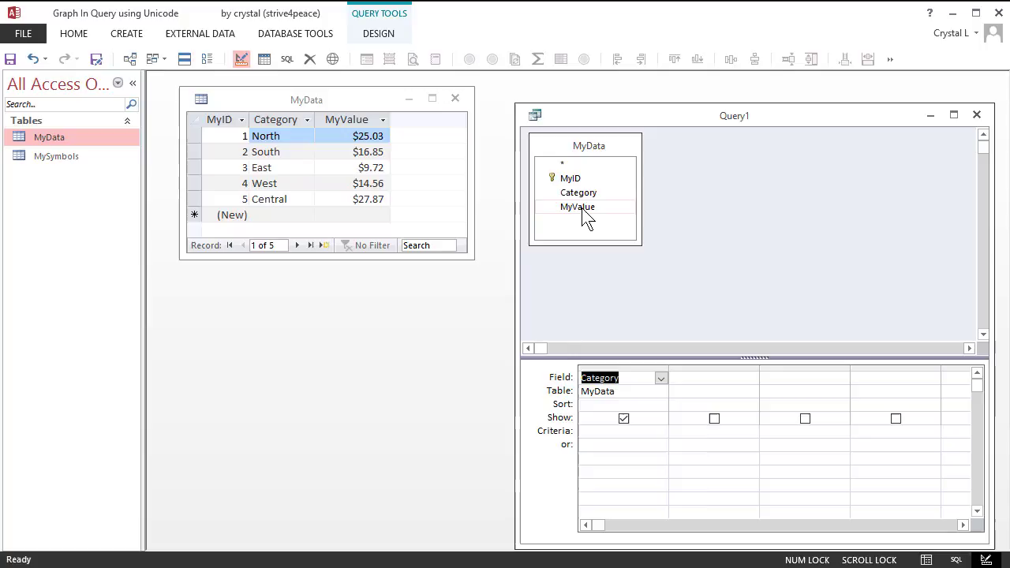
double_click(584, 208)
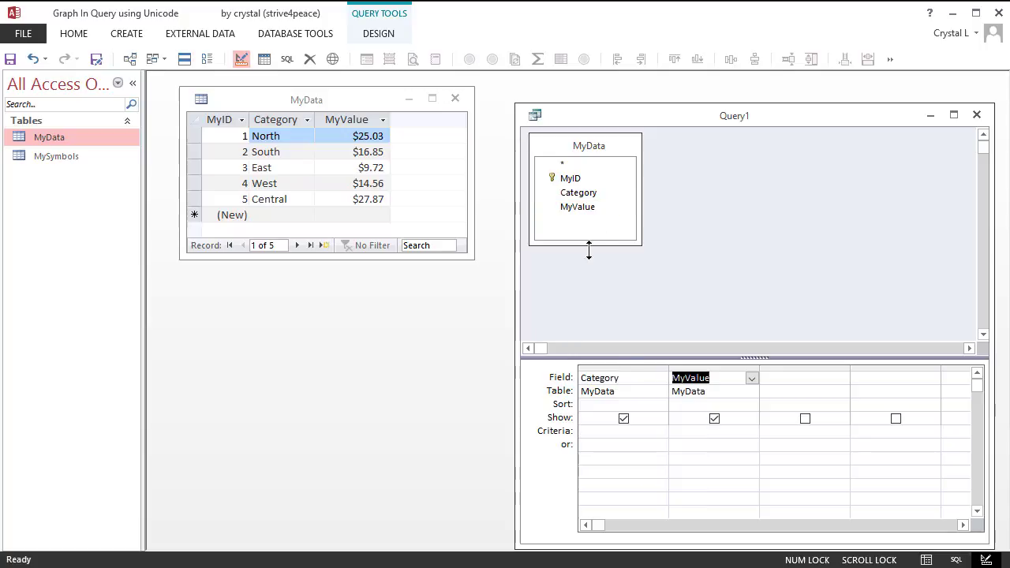
- Best-fit the Category and MyValue grid columns and drag the empty third column wider
click(618, 365)
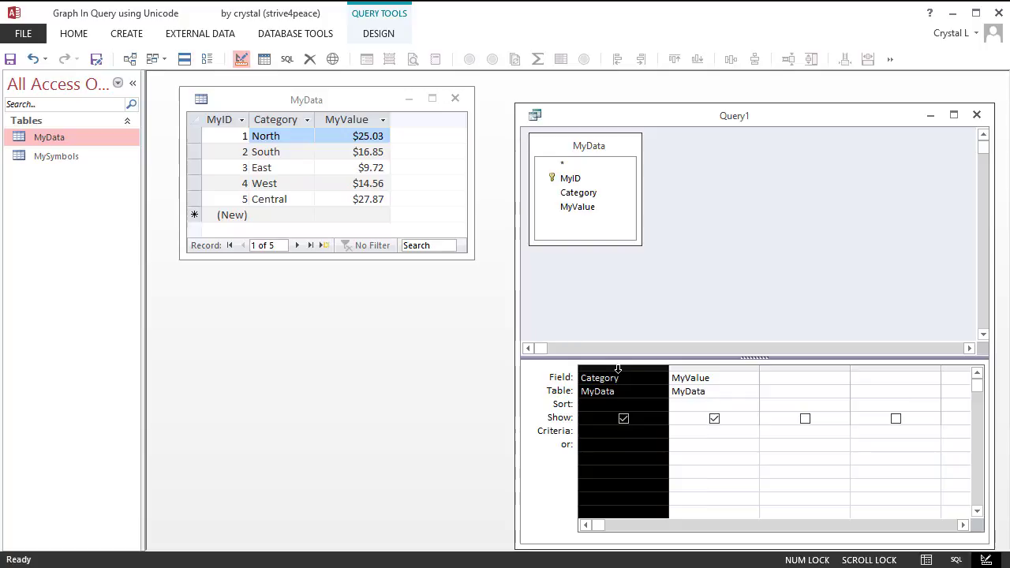
drag(617, 369, 717, 368)
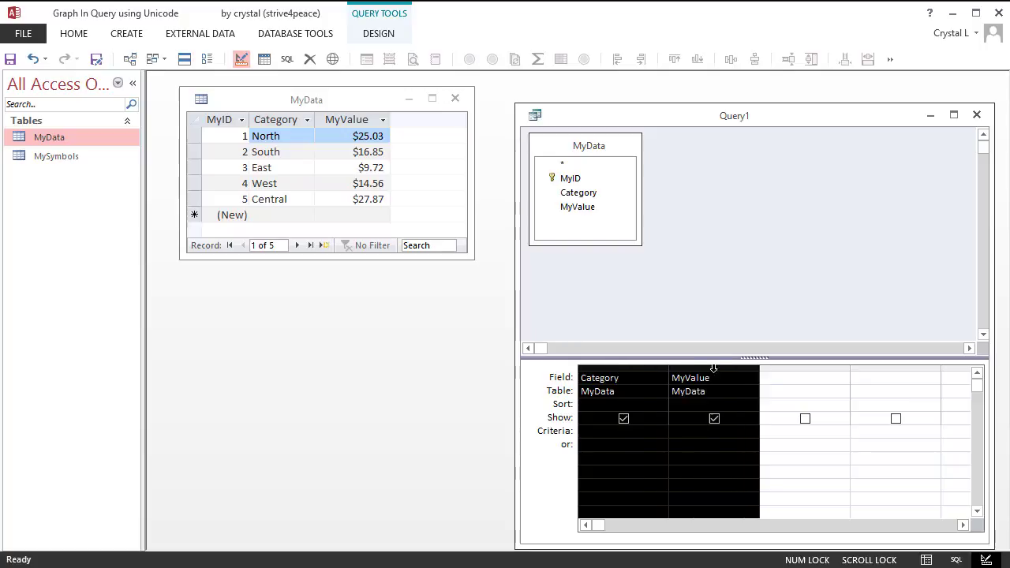
click(758, 368)
double_click(758, 368)
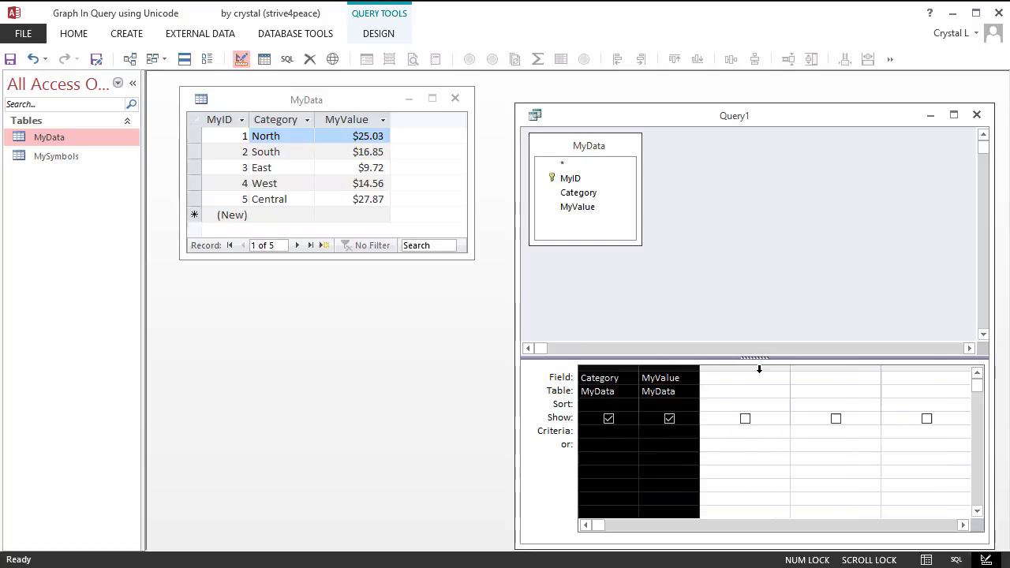
click(735, 463)
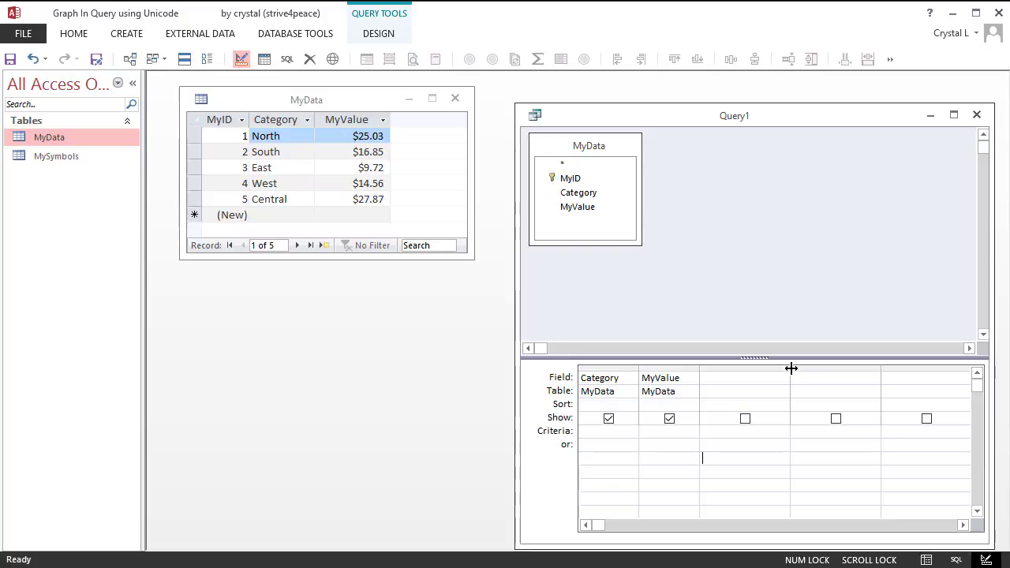
drag(791, 368, 921, 364)
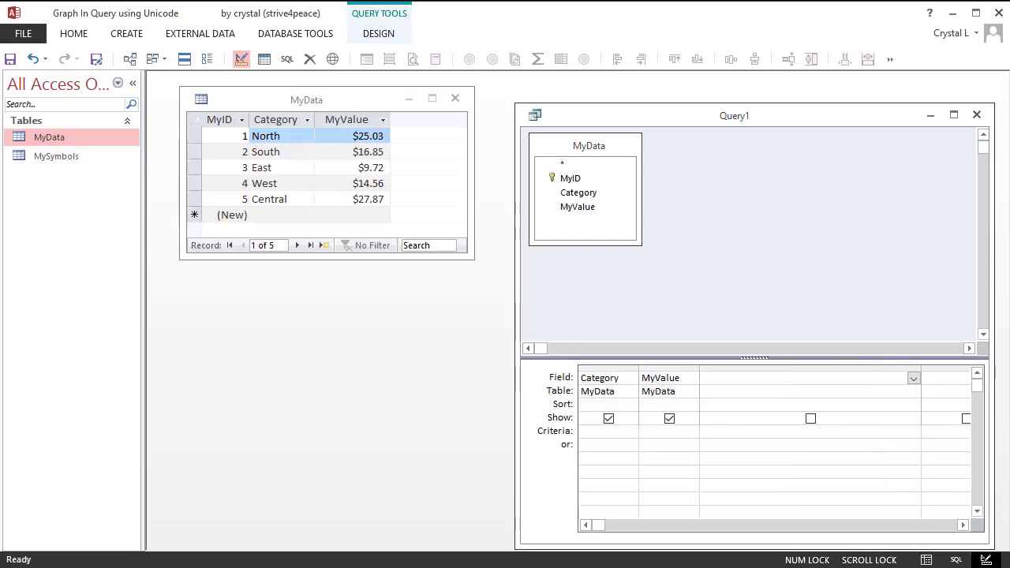
- Open Expression Builder for the third column and enter cint([MyData].[MyValue]) using autocomplete suggestions
key(ctrl+F2)
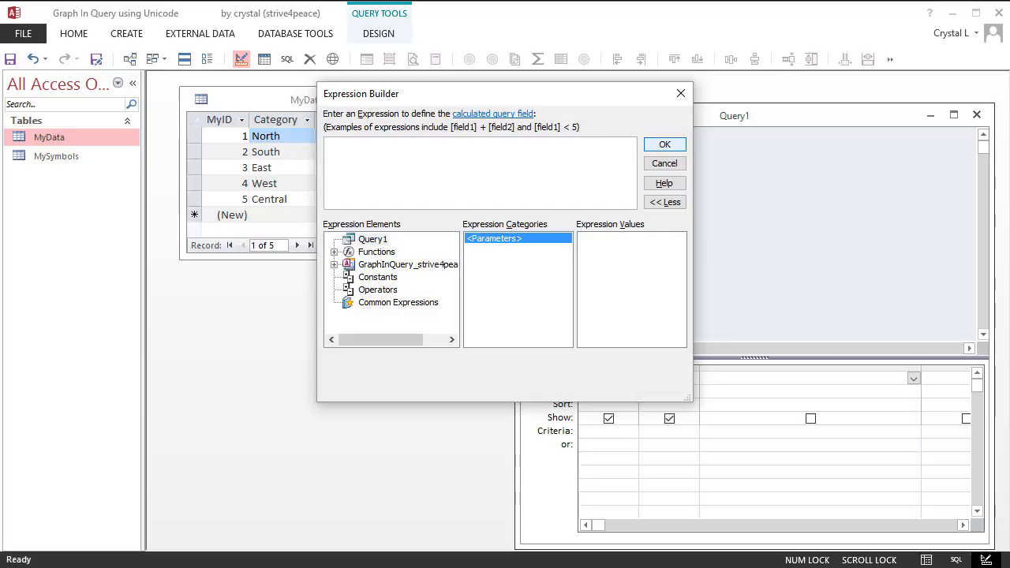
text(cint)
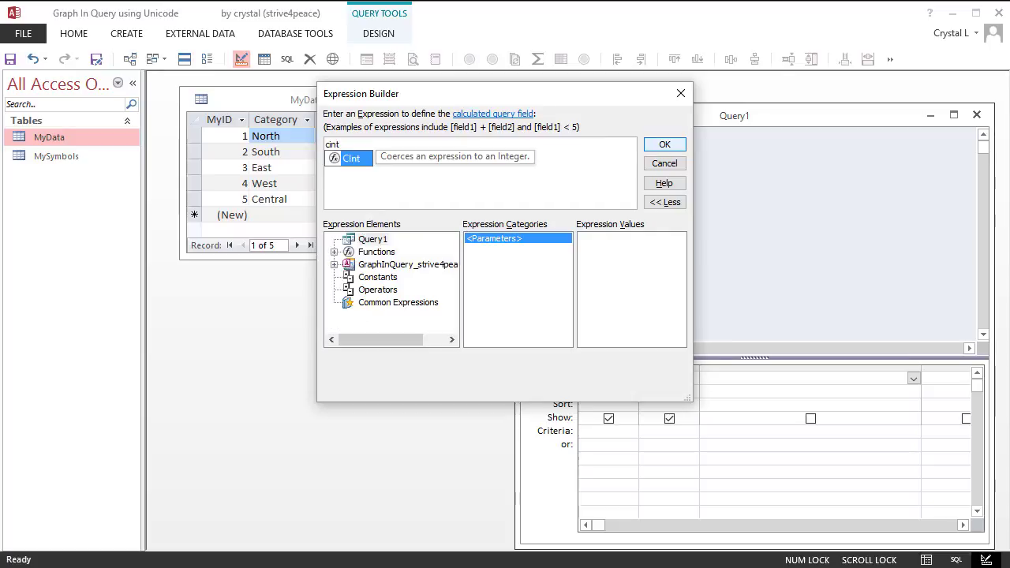
text(()
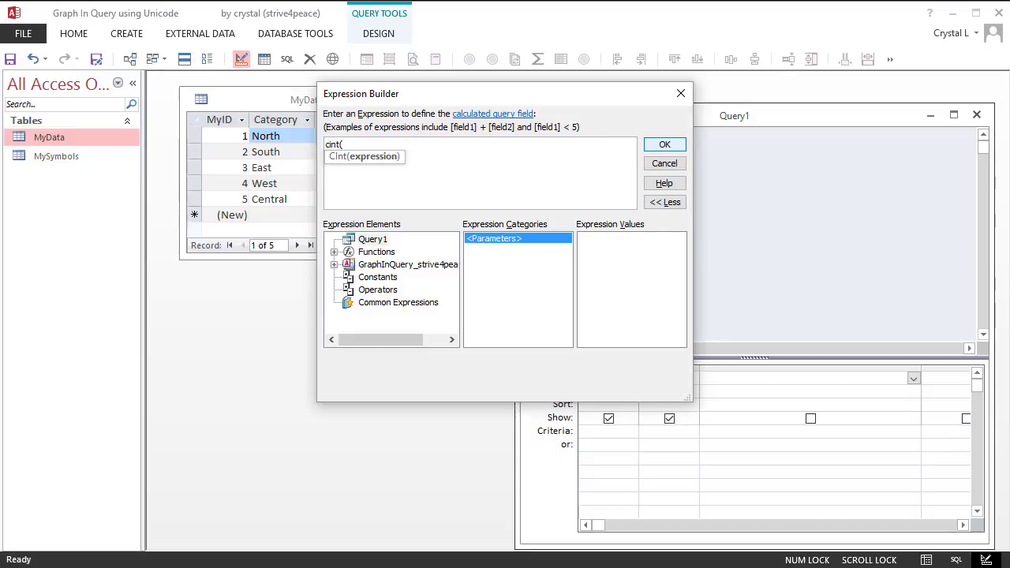
text([my)
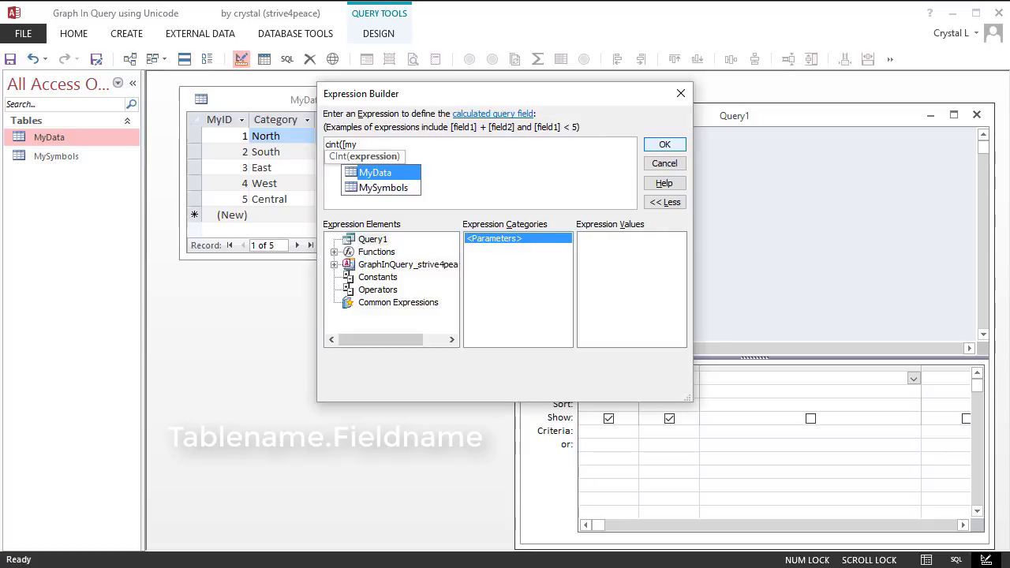
key(Tab)
text(.my)
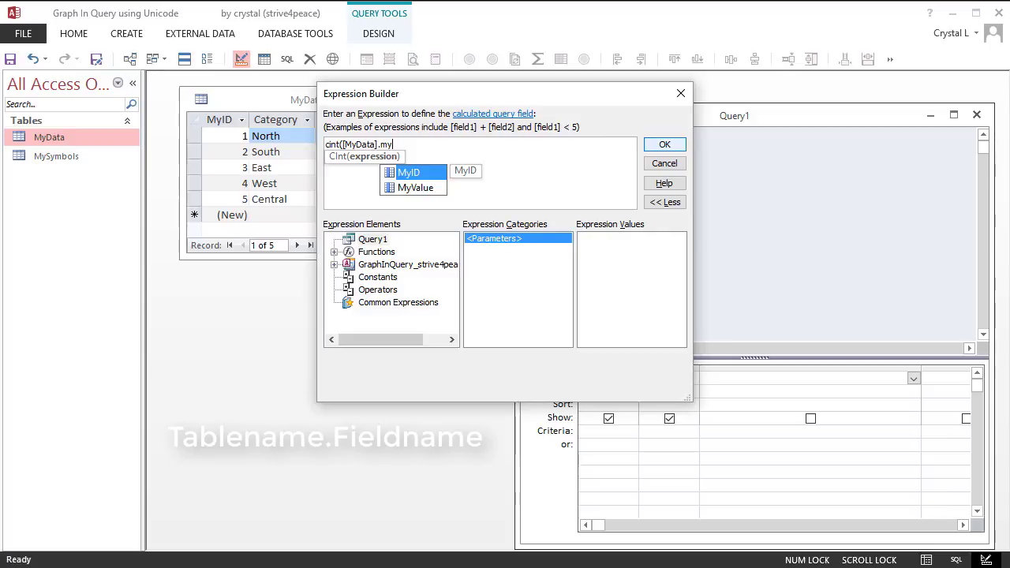
key(Down)
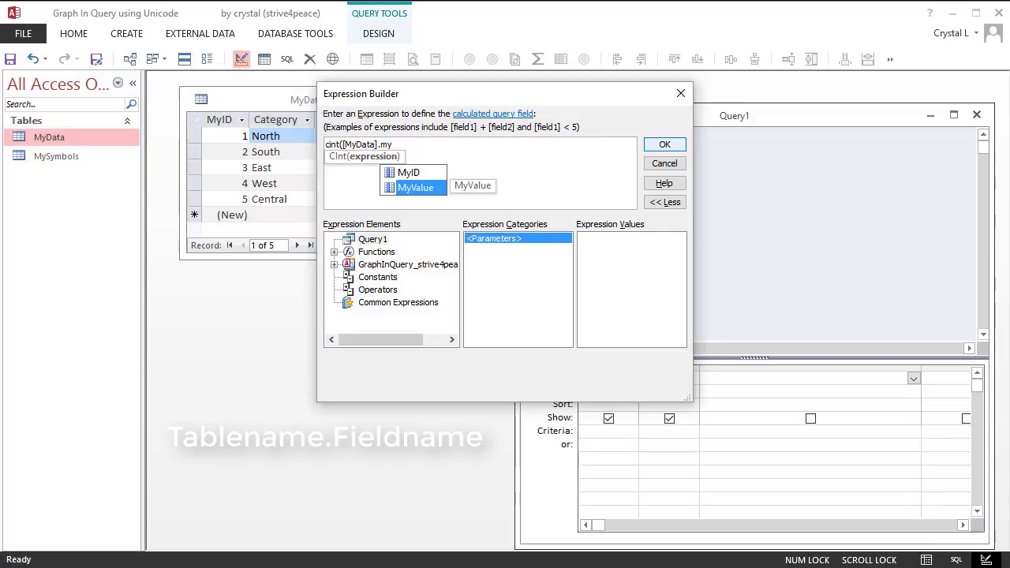
key(Tab)
text())
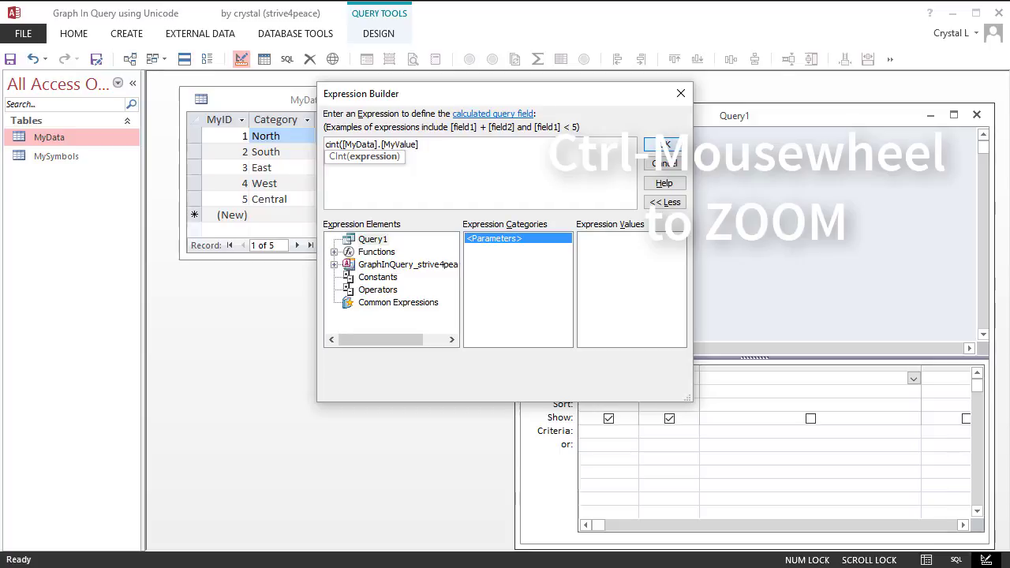
scroll(541, 186, up, 2)
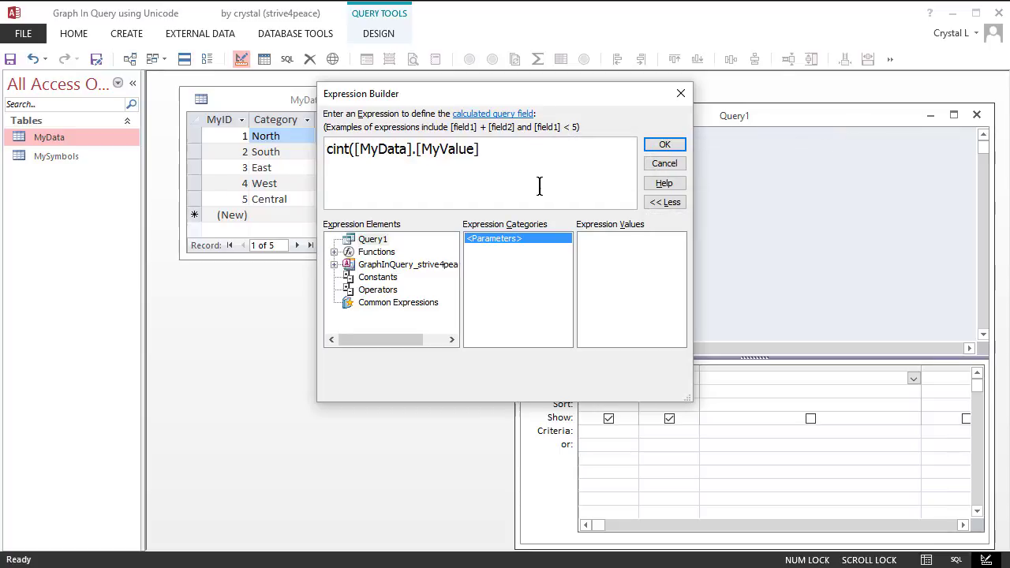
click(330, 149)
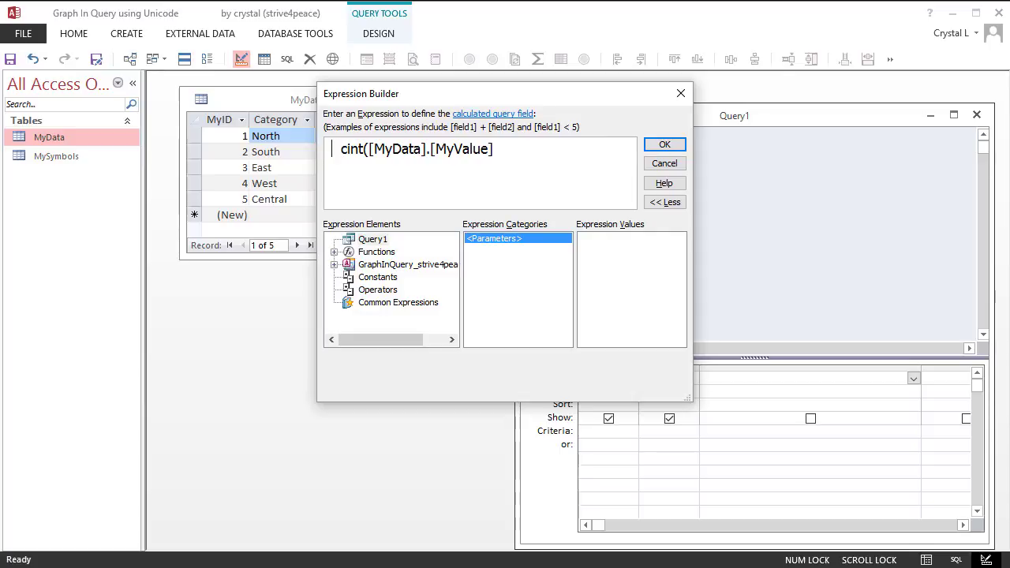
- Wrap the conversion in String(, close the CInt call and remove the stray comma
text(Stri)
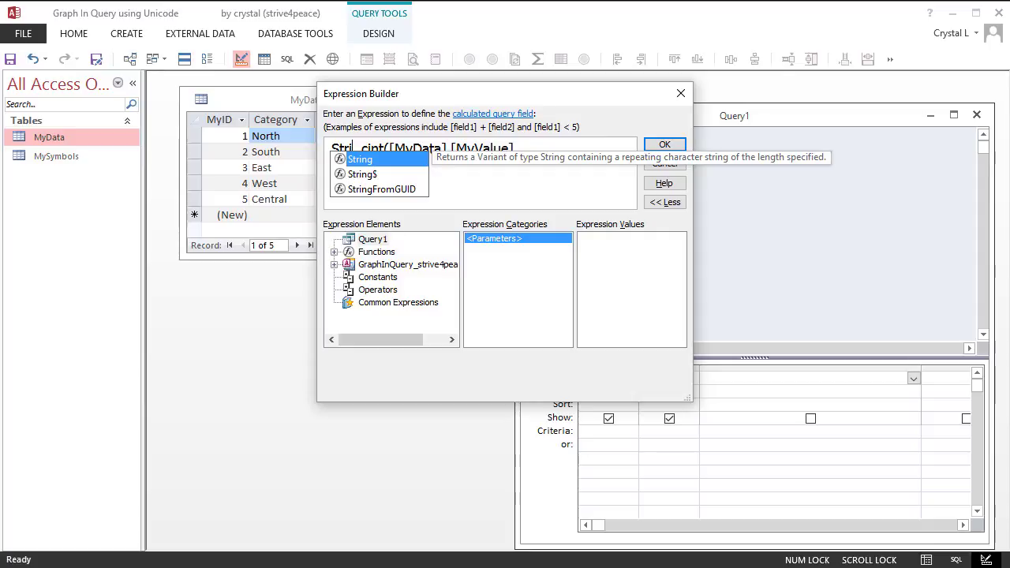
key(Tab)
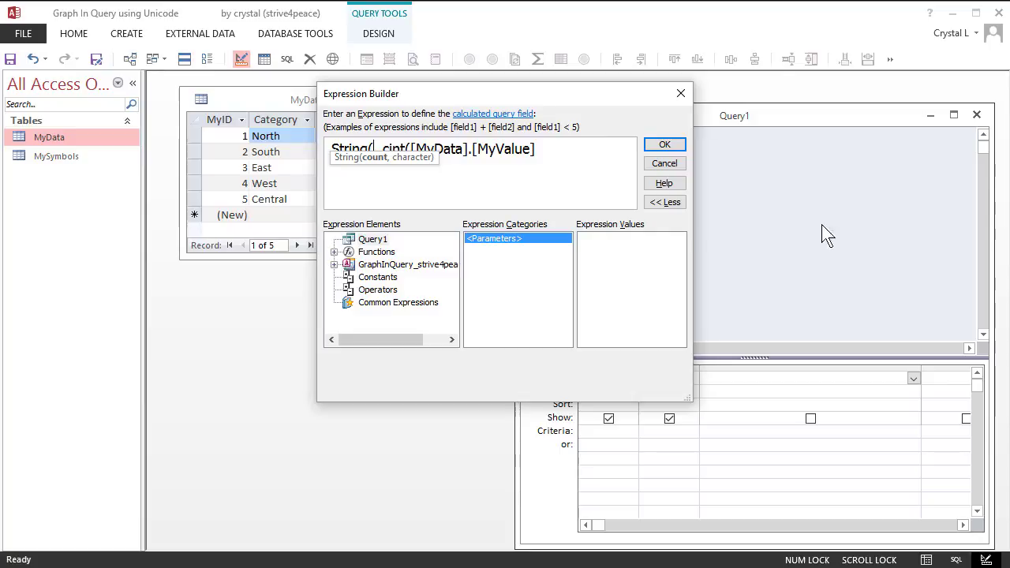
click(556, 145)
click(374, 150)
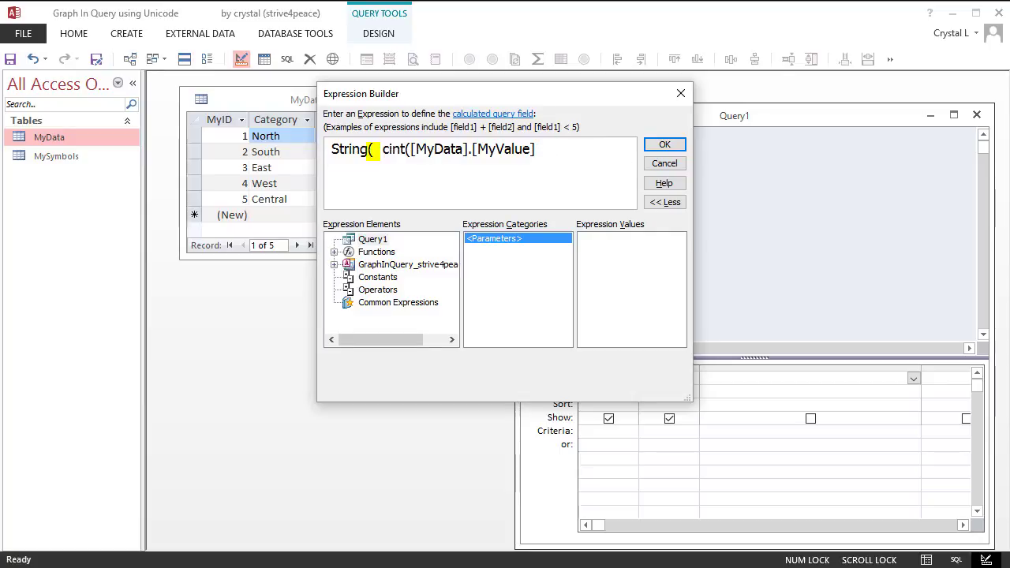
click(541, 149)
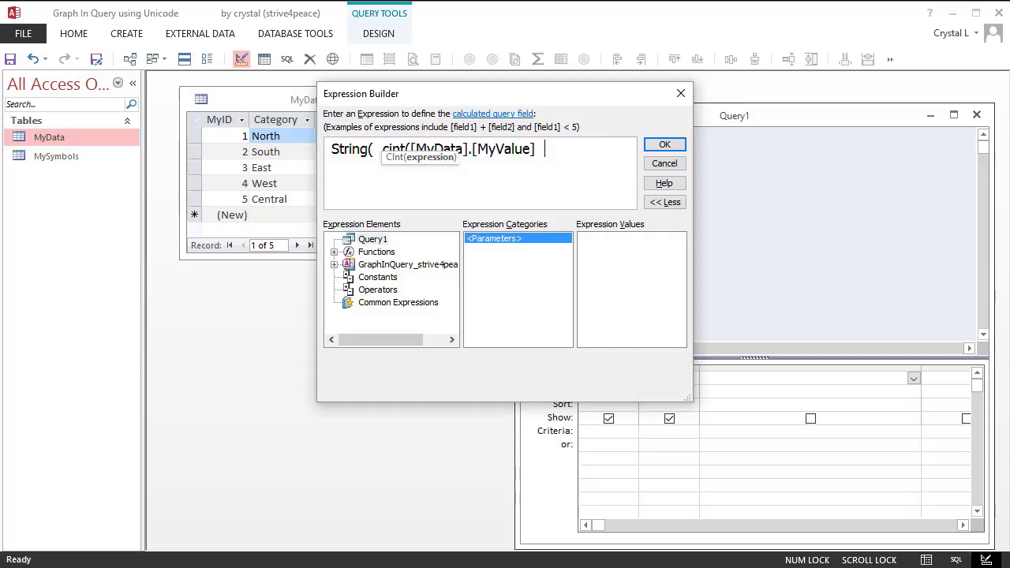
text(,)
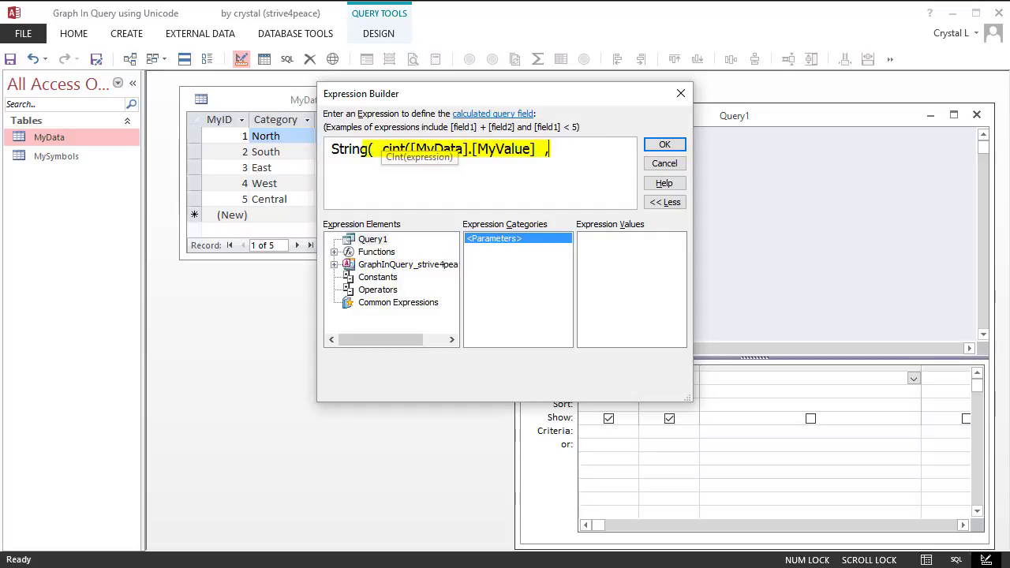
key(BackSpace)
key(BackSpace)
text())
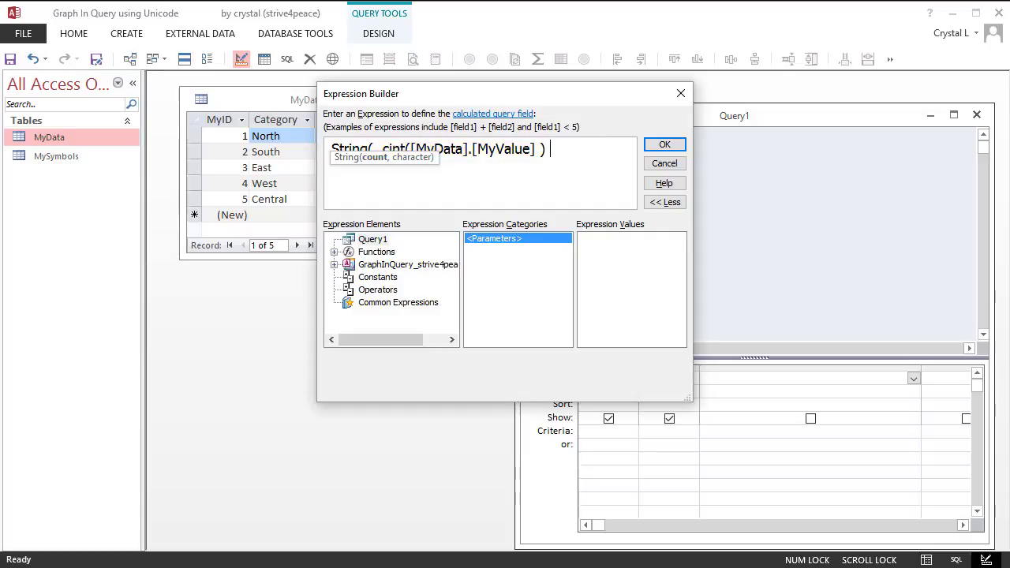
text( , )
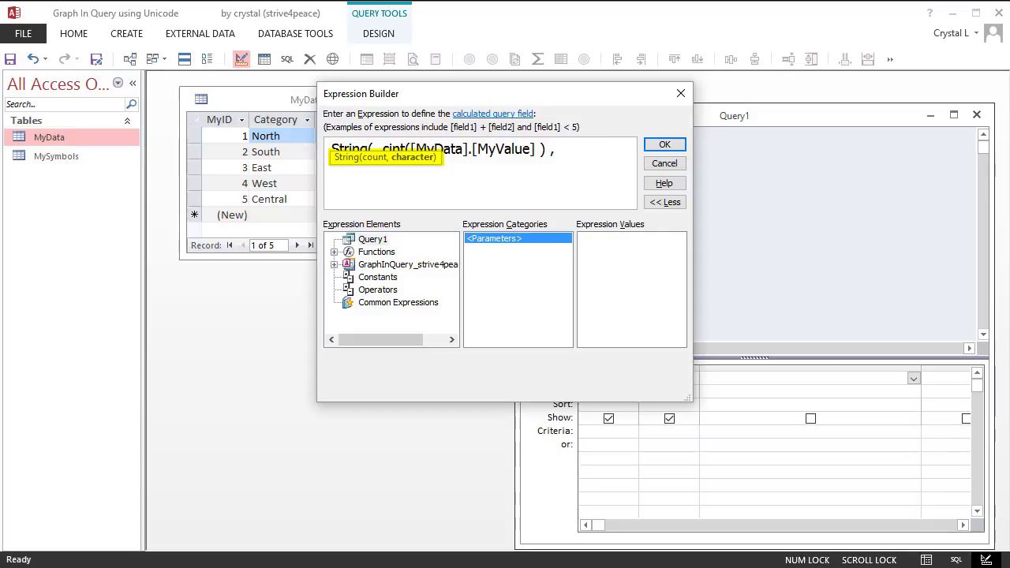
text(chr)
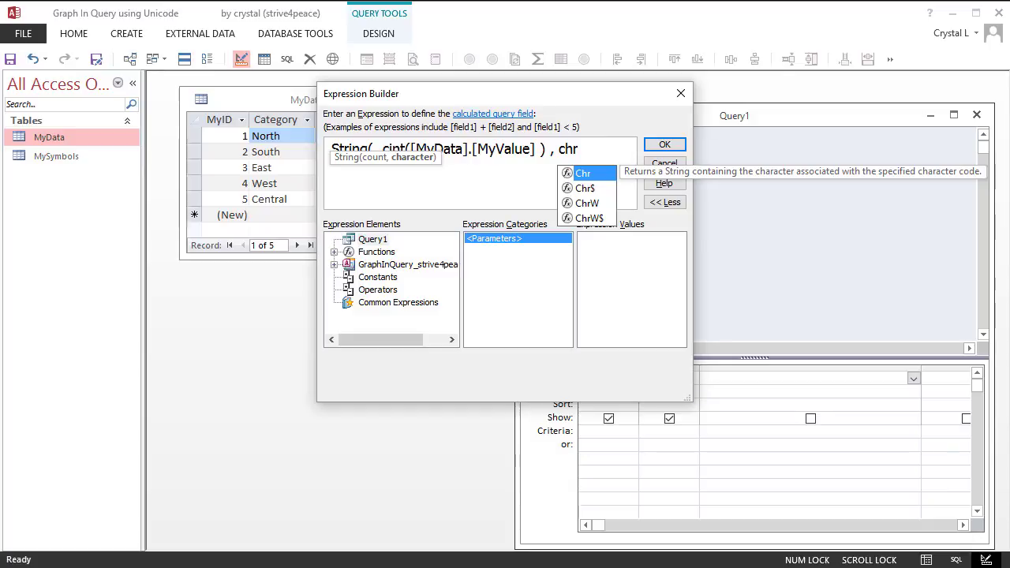
- Choose ChrW from the suggestions and complete the character argument as ChrW(9600) )
key(Down)
key(Down)
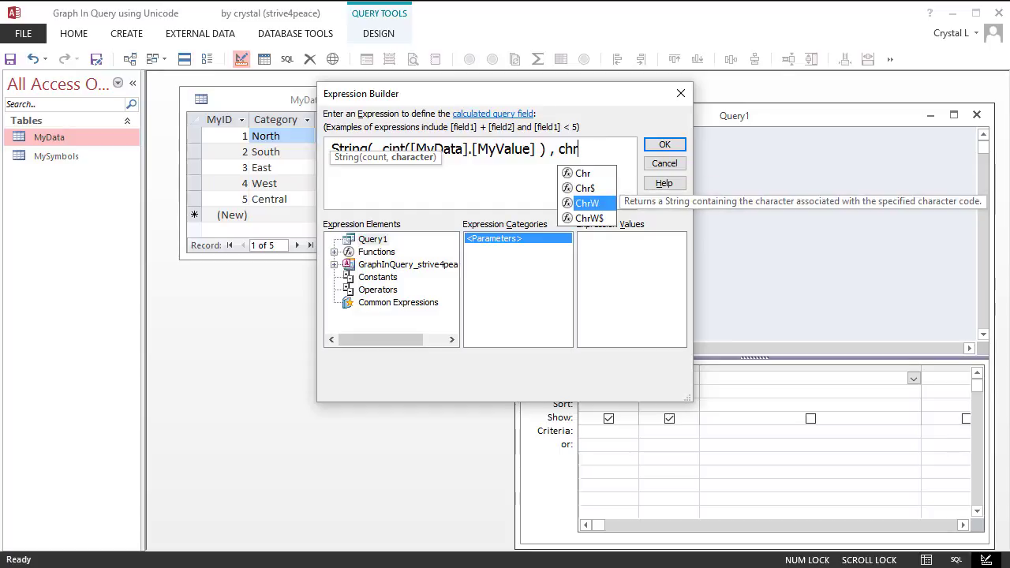
key(Tab)
text((9600)
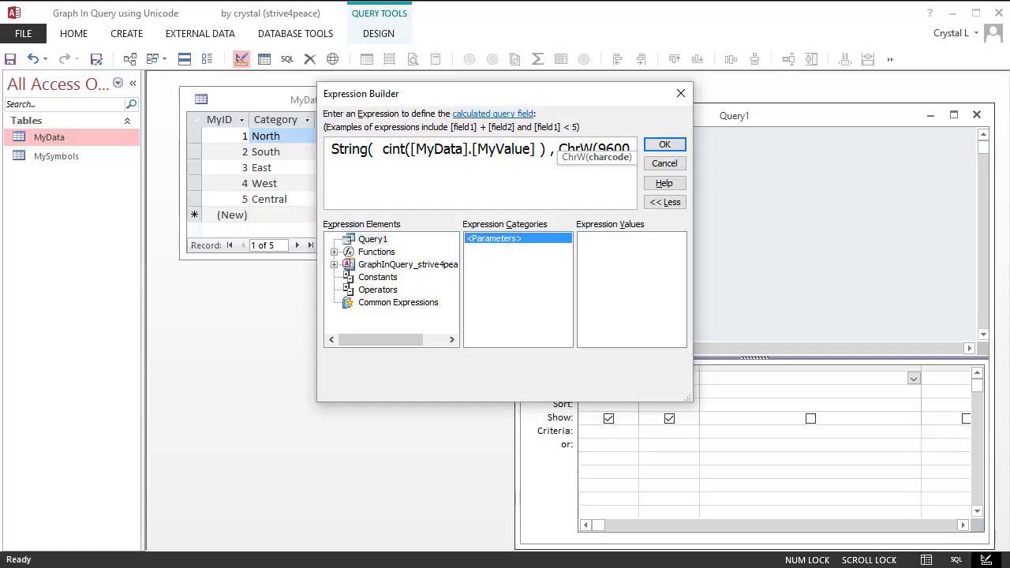
text())
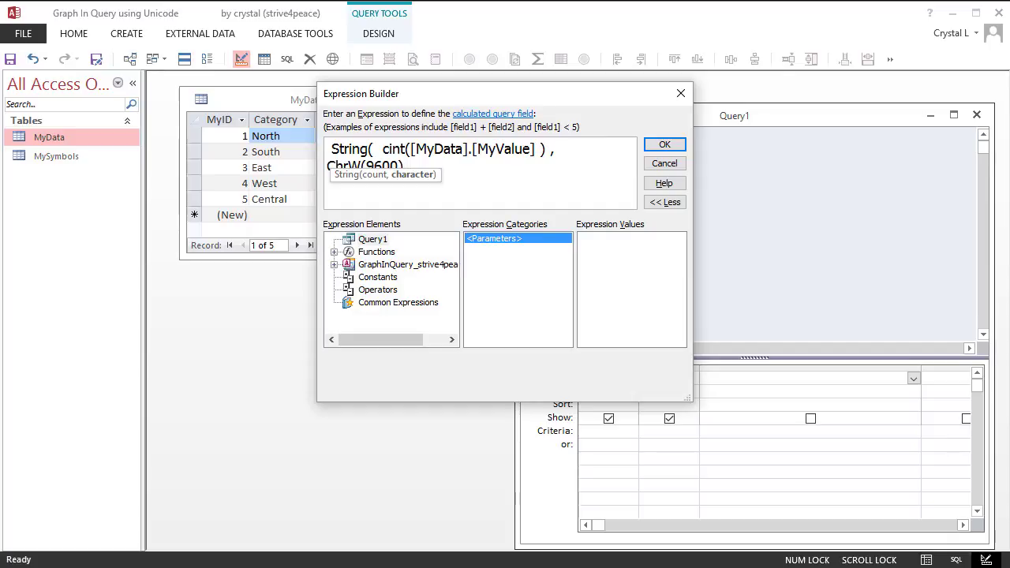
text( ))
- Prefix the expression with the alias TheGraph: to name the calculated field
click(327, 149)
text(TheGrap)
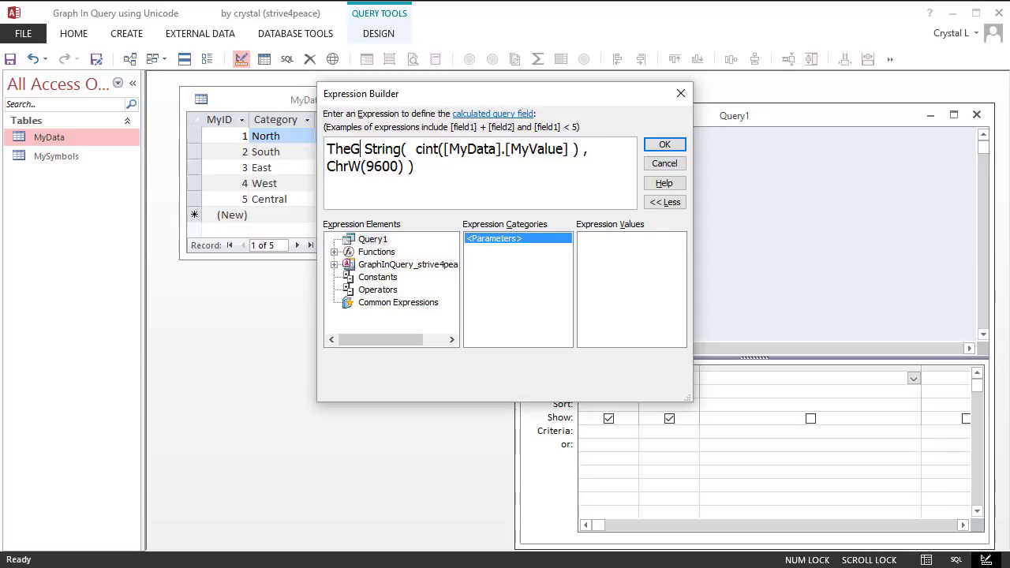
text(h:)
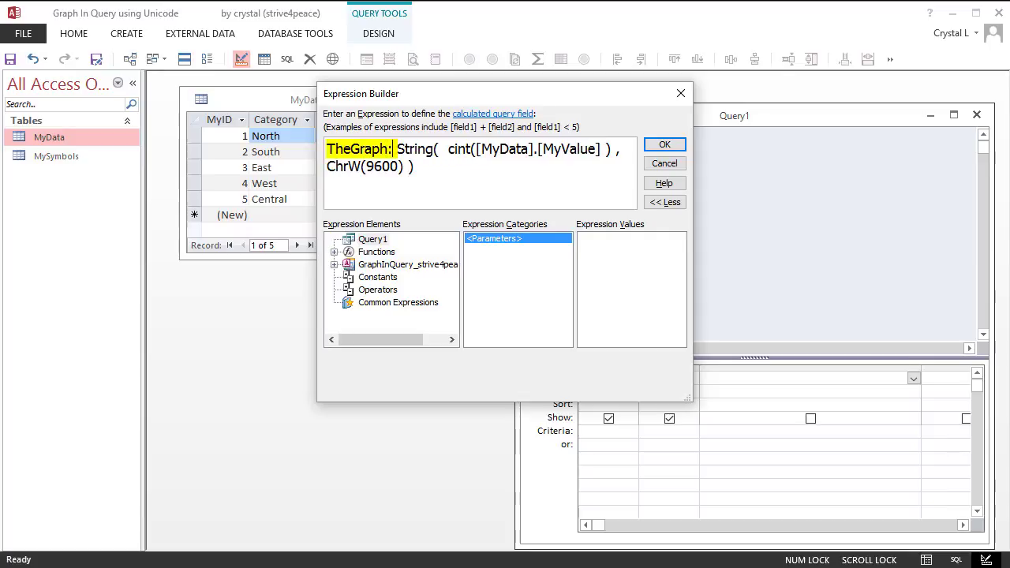
click(655, 149)
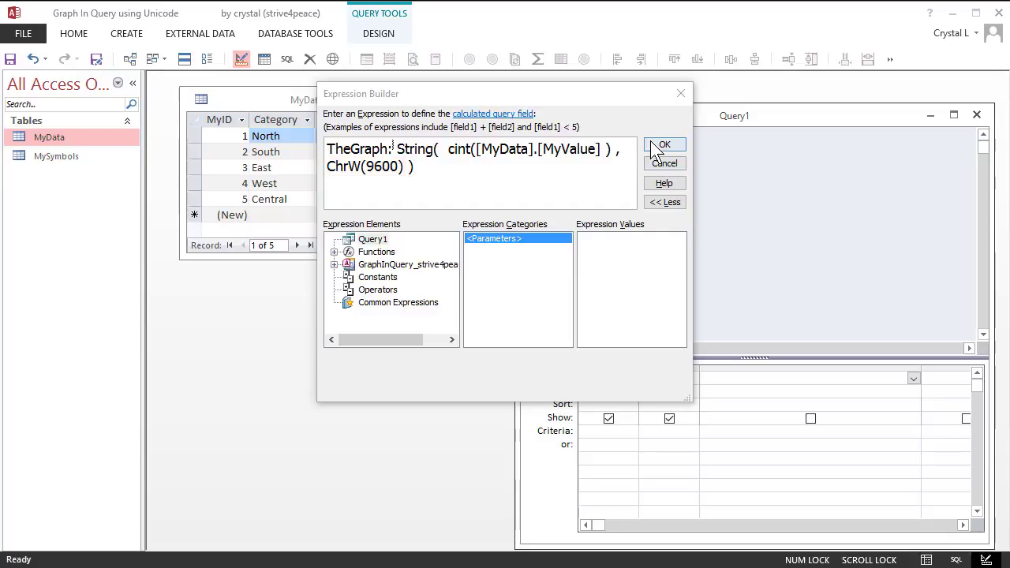
- Run the query in Datasheet View, fit MyValue, widen TheGraph, then return to Design View
click(660, 146)
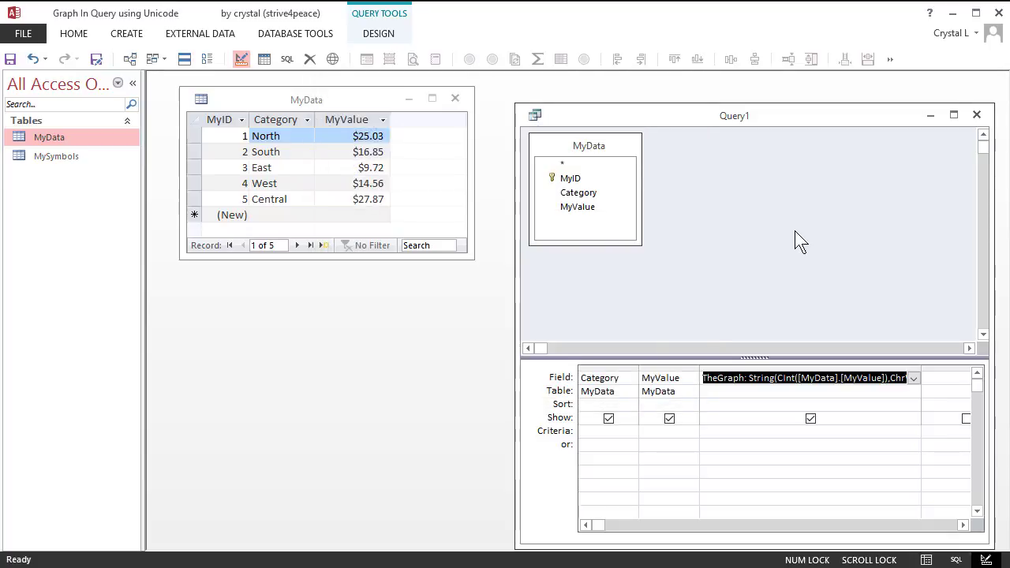
click(262, 58)
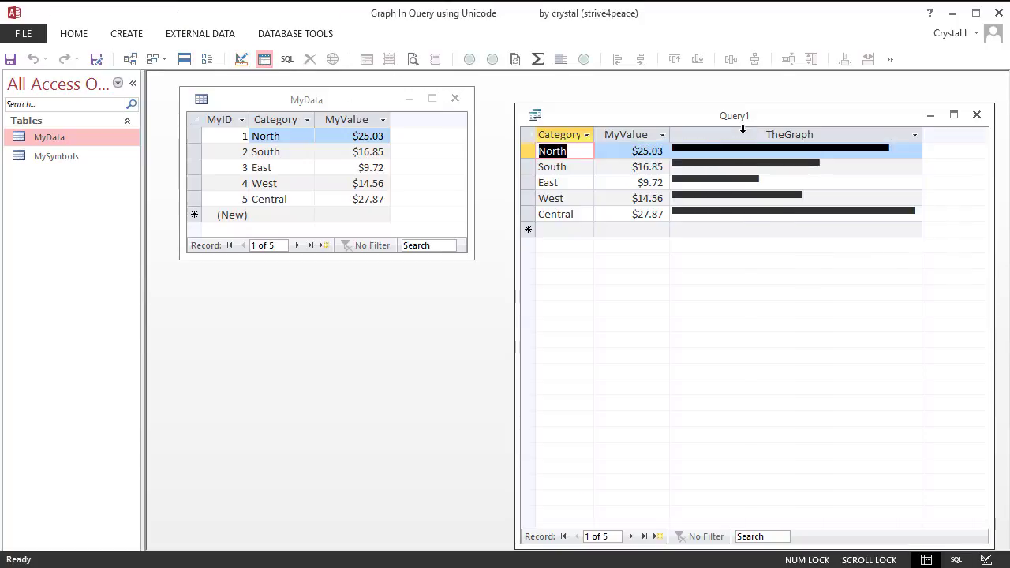
double_click(671, 132)
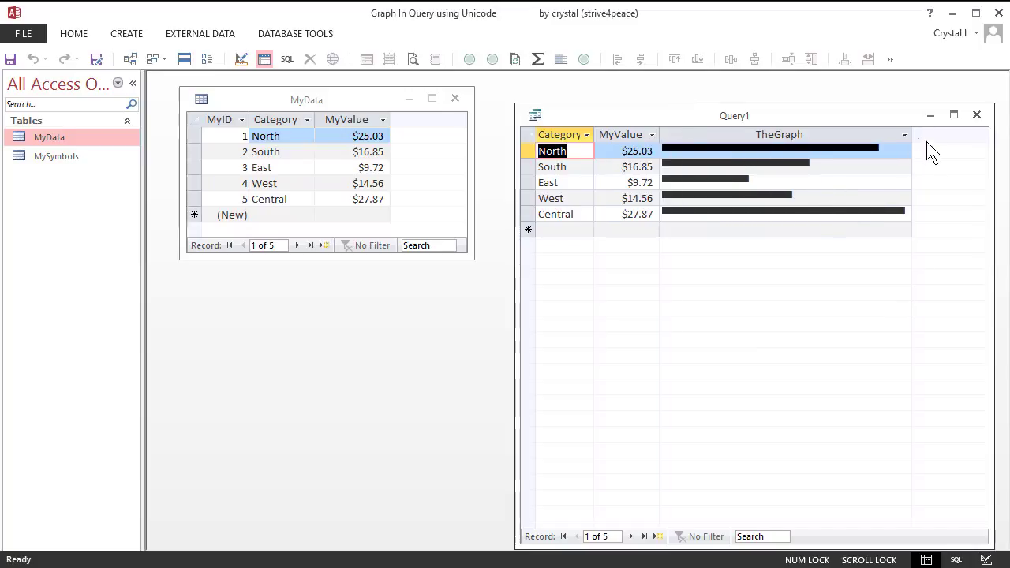
drag(913, 132, 931, 132)
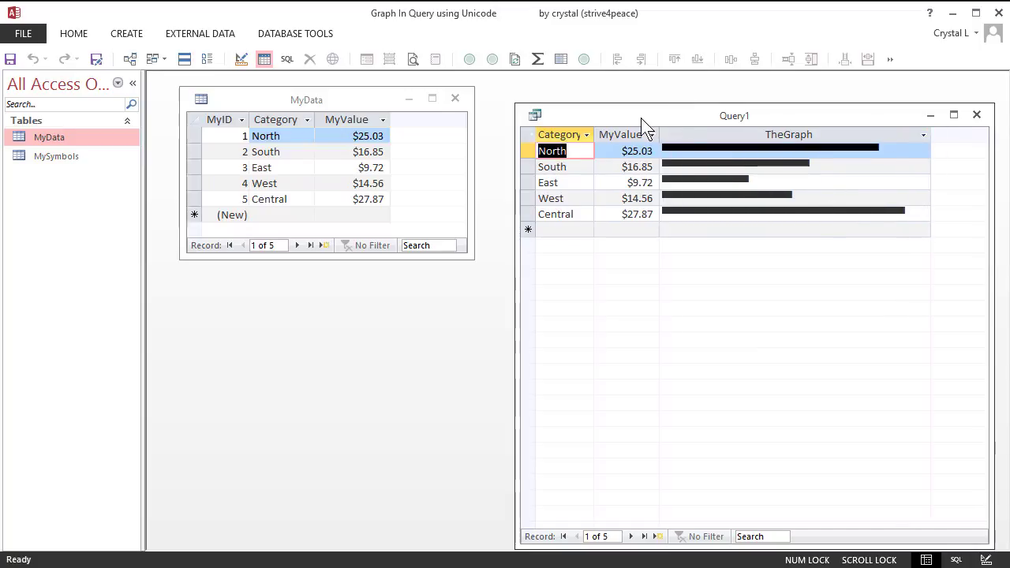
right_click(641, 117)
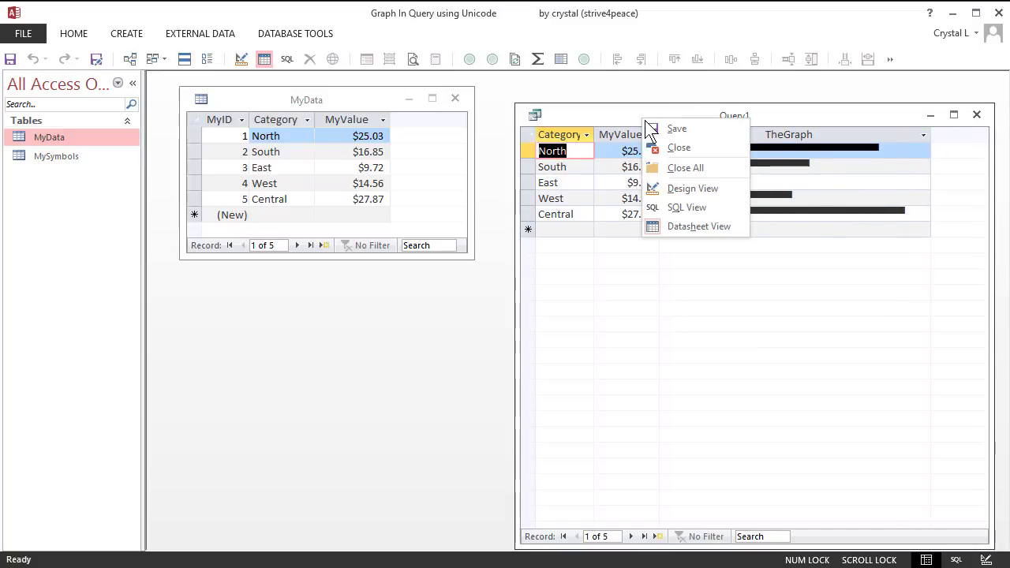
click(689, 188)
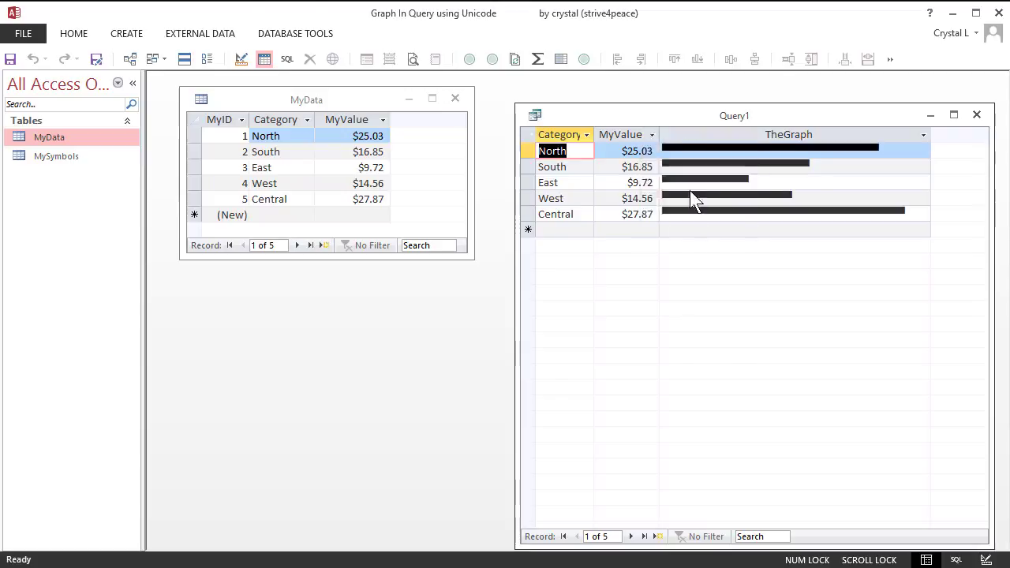
- Set the TheGraph field's Format property to [blue]@ and shorten the Property Sheet
click(717, 448)
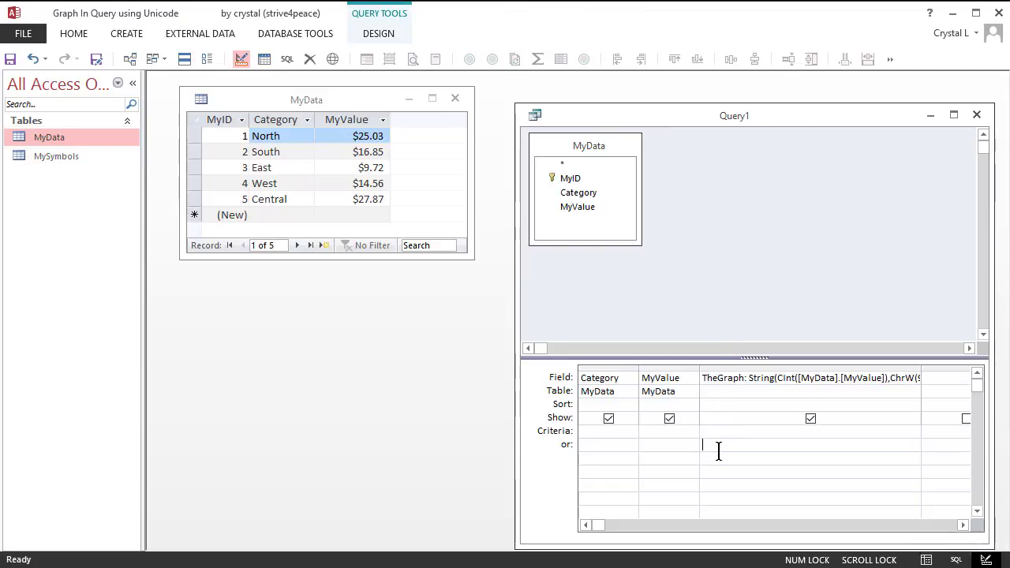
key(F4)
click(816, 273)
text([blu)
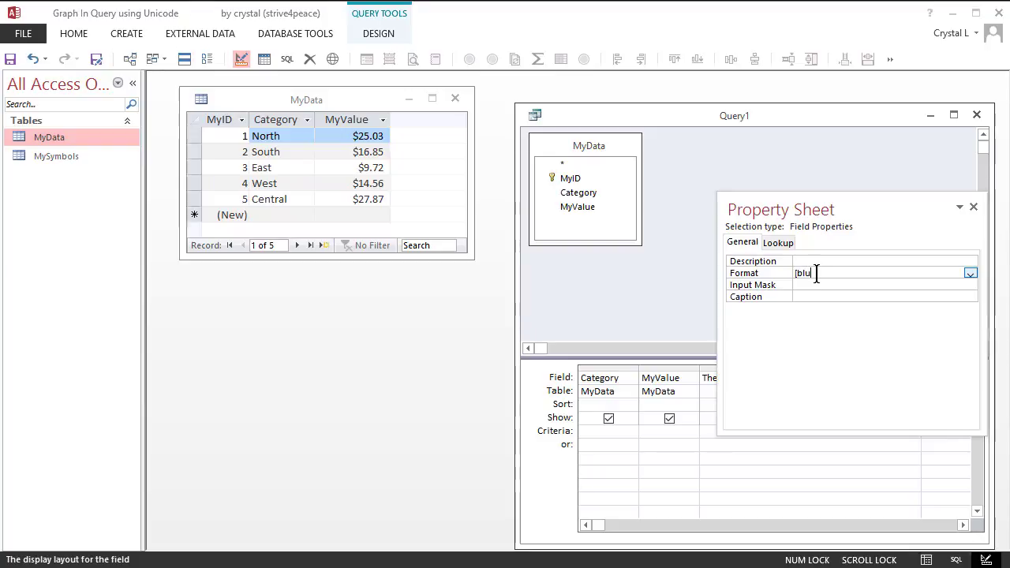
text(e]@)
key(Return)
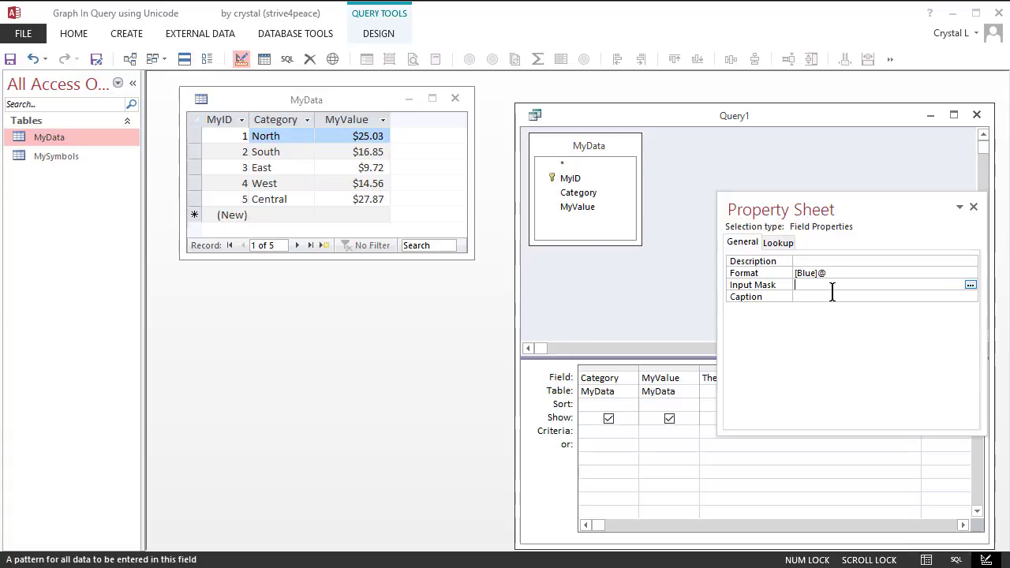
drag(845, 429, 834, 330)
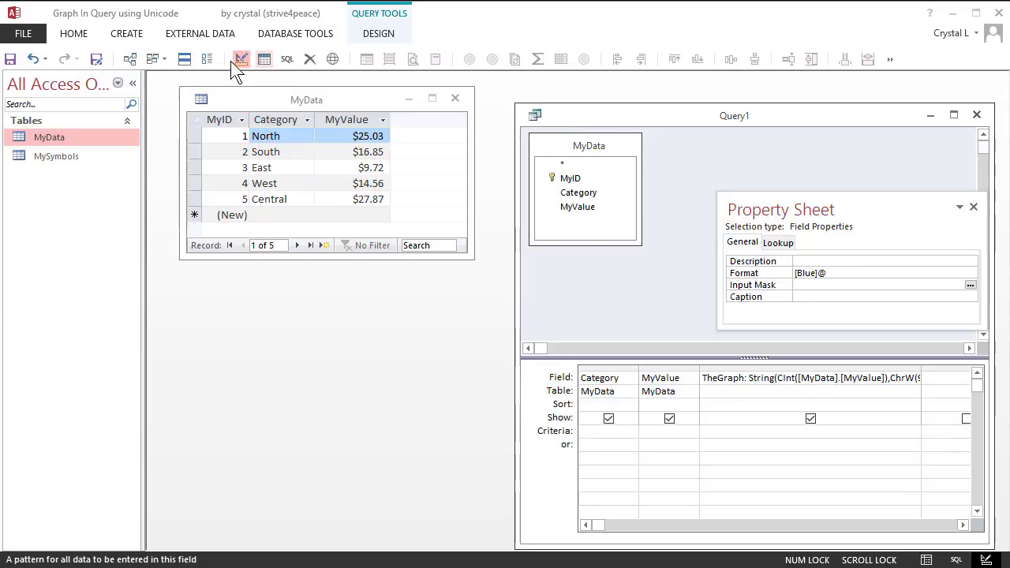
- Save the query as qGraph and run it in Datasheet View to see TheGraph's blue bars
click(10, 59)
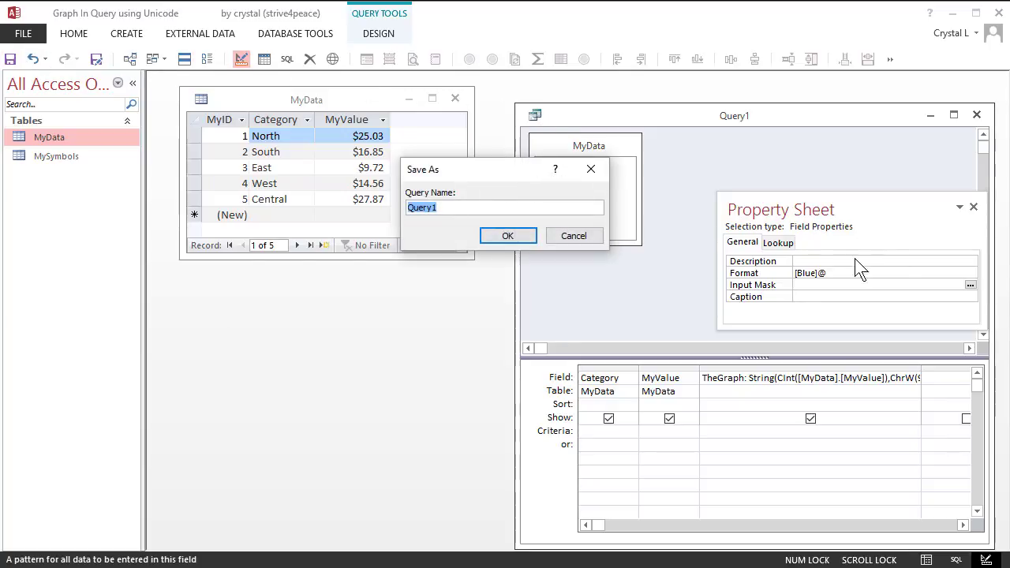
text(qGraph)
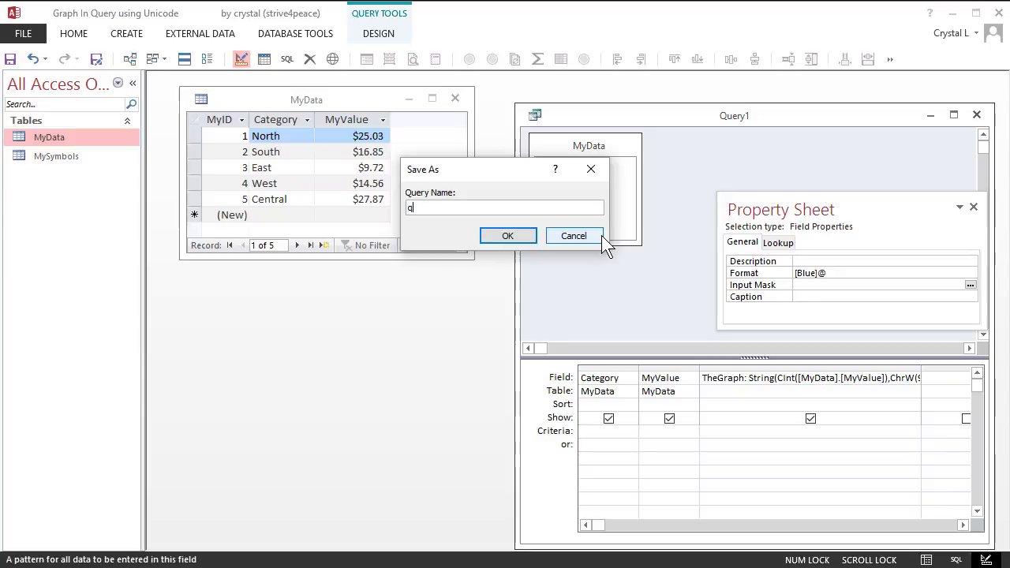
click(517, 236)
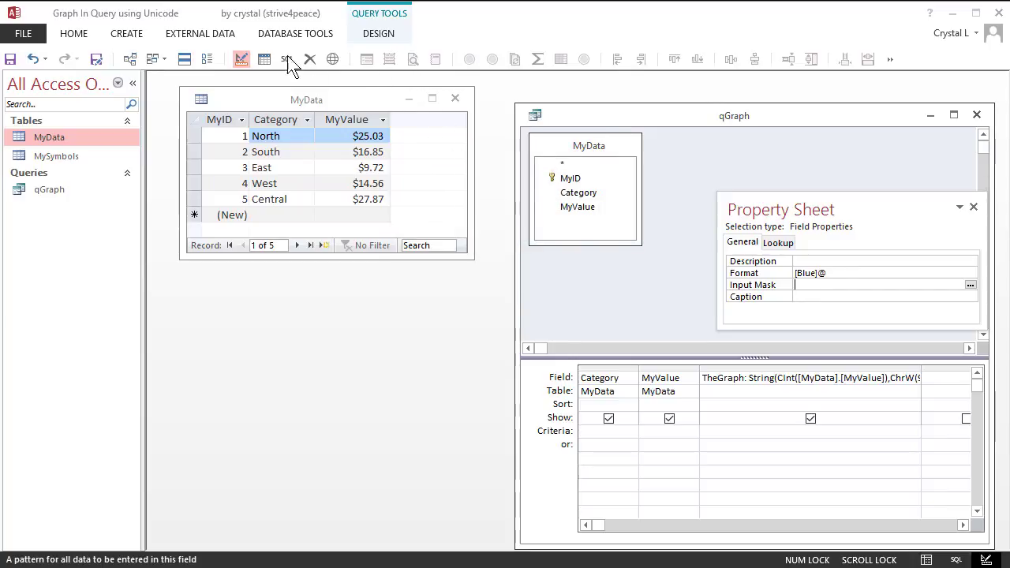
click(263, 59)
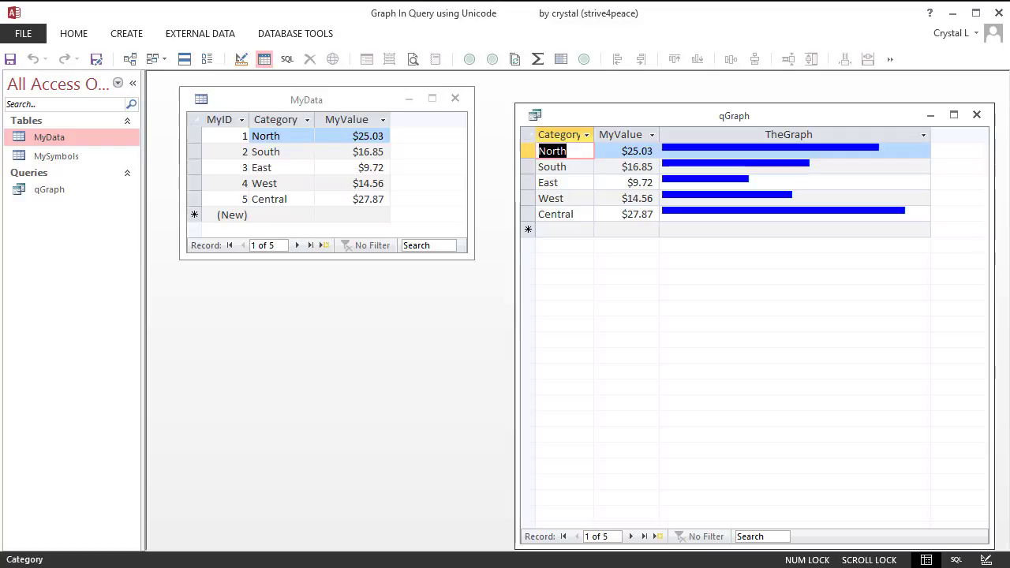